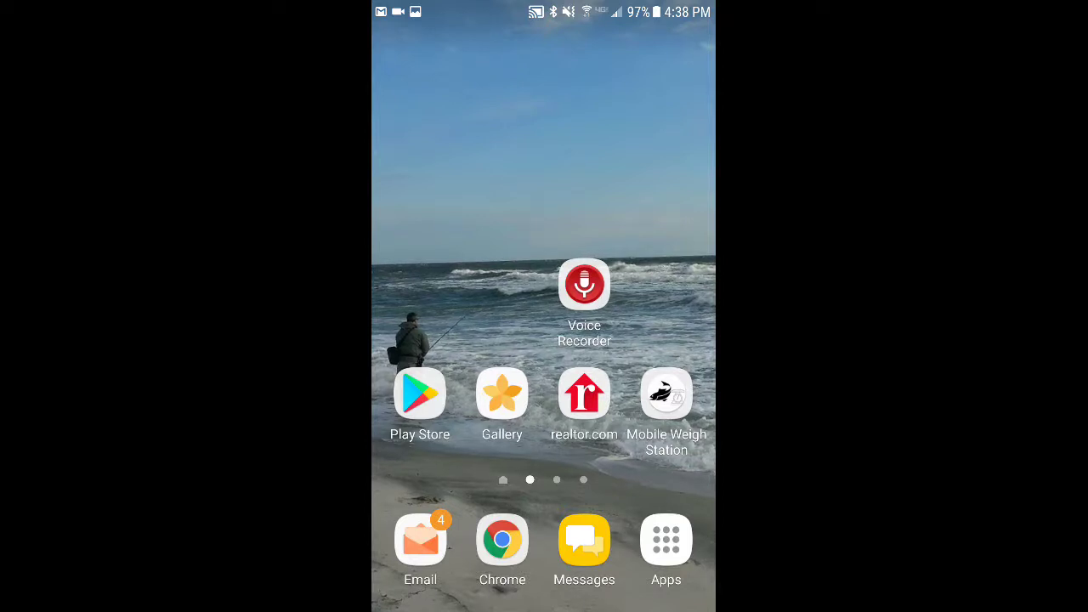
- Open Mobile Weigh Station's saved catches and select the incomplete Largemouth Bass profile
click(666, 393)
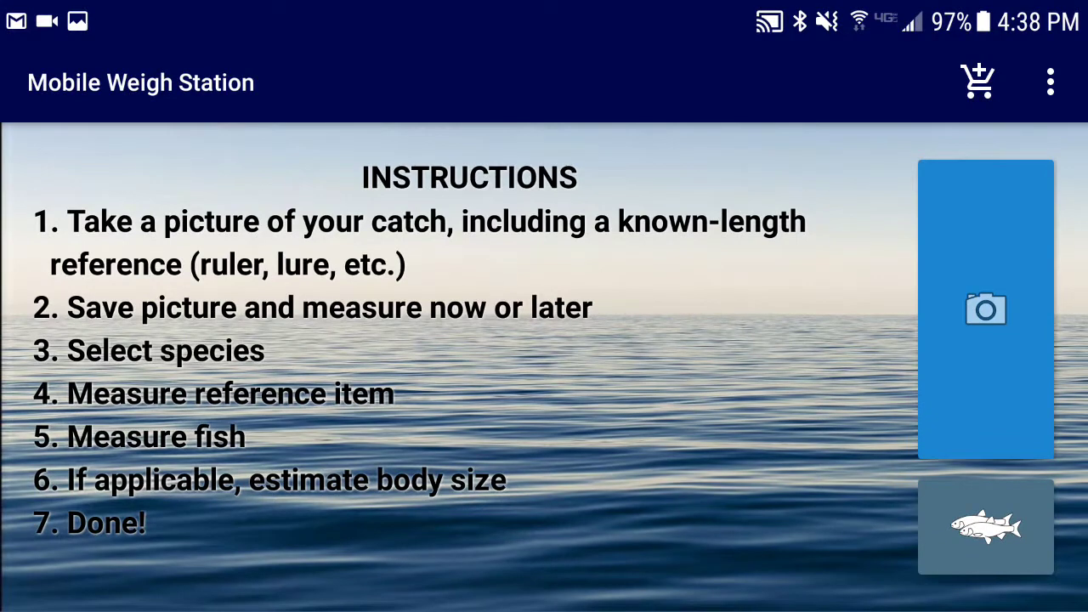
click(991, 544)
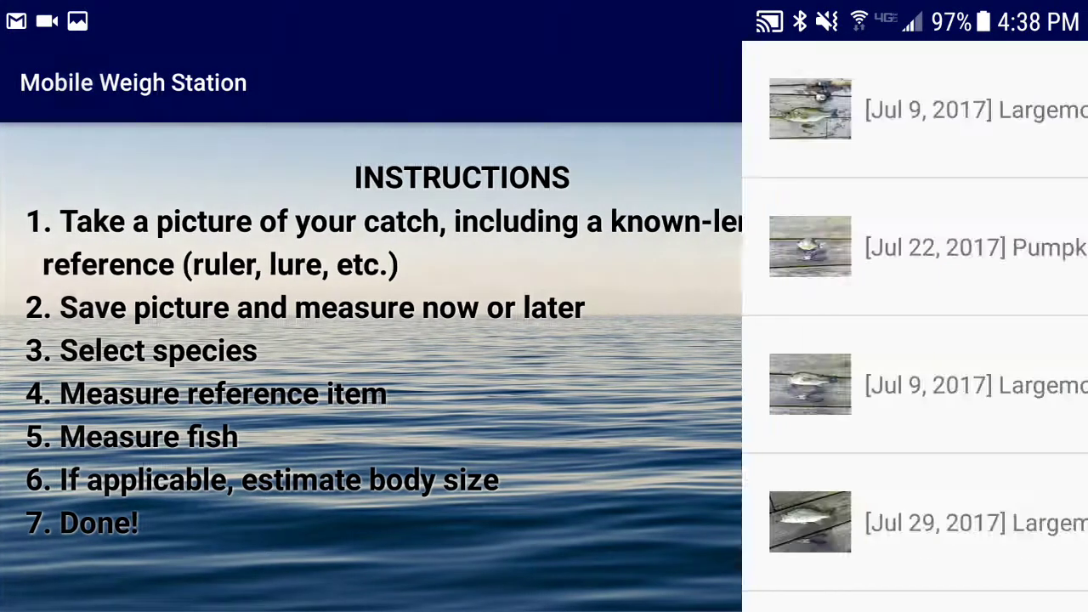
scroll(906, 427, down, 2)
drag(906, 428, 955, 235)
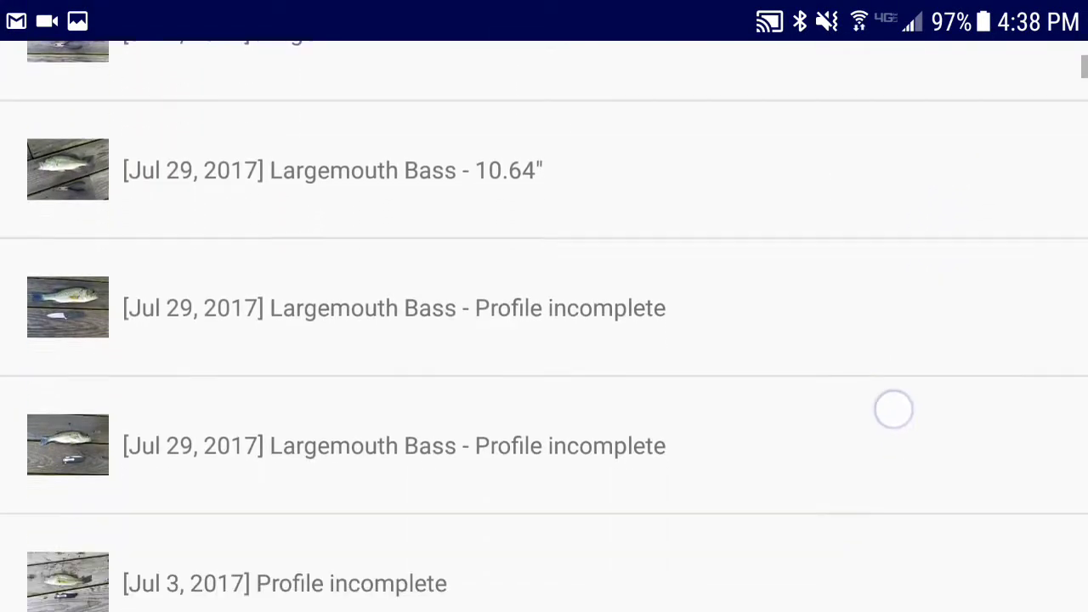
drag(893, 410, 928, 253)
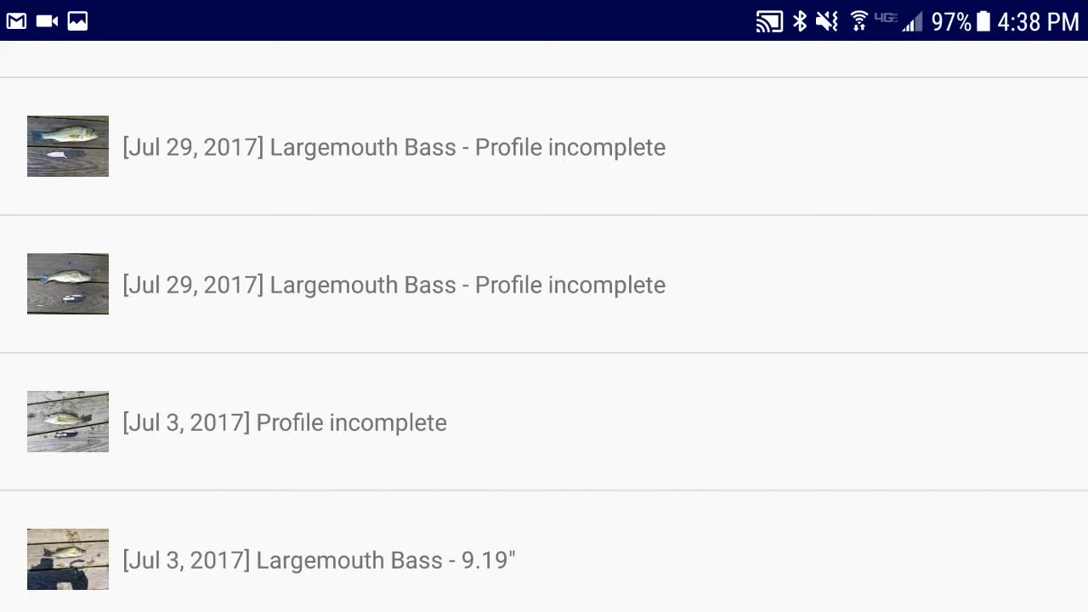
click(745, 170)
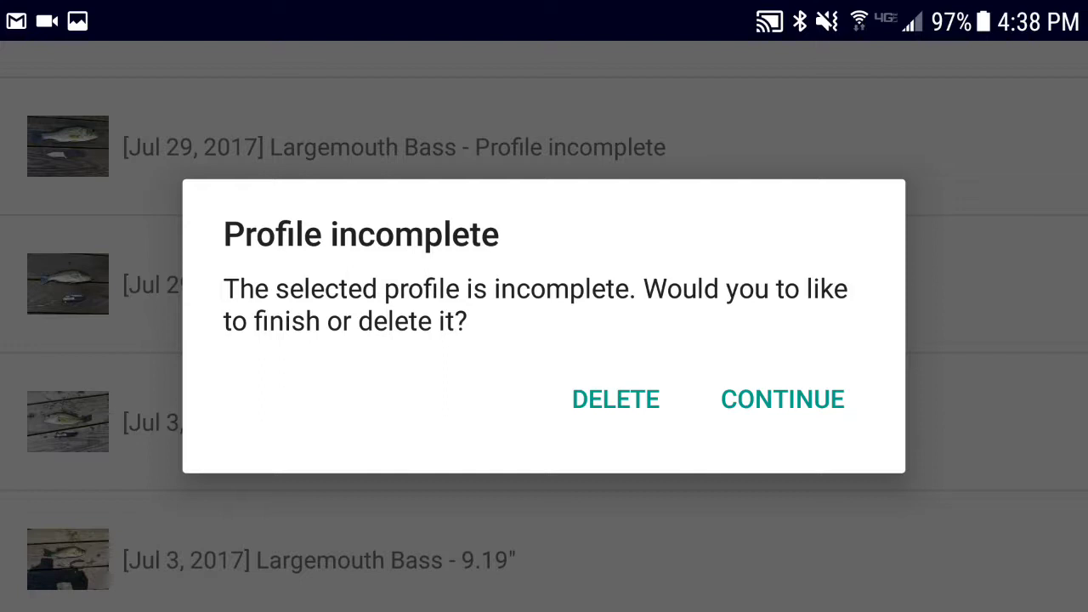
- Continue the incomplete profile and choose New custom reference… at the bottom of the reference list
click(816, 408)
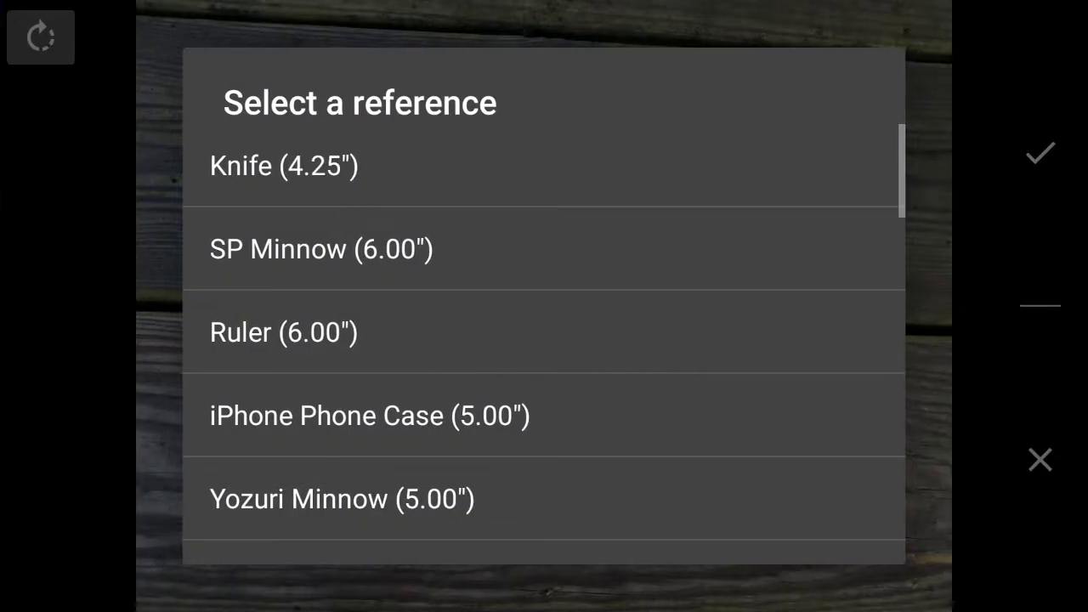
drag(793, 456, 845, 265)
click(821, 287)
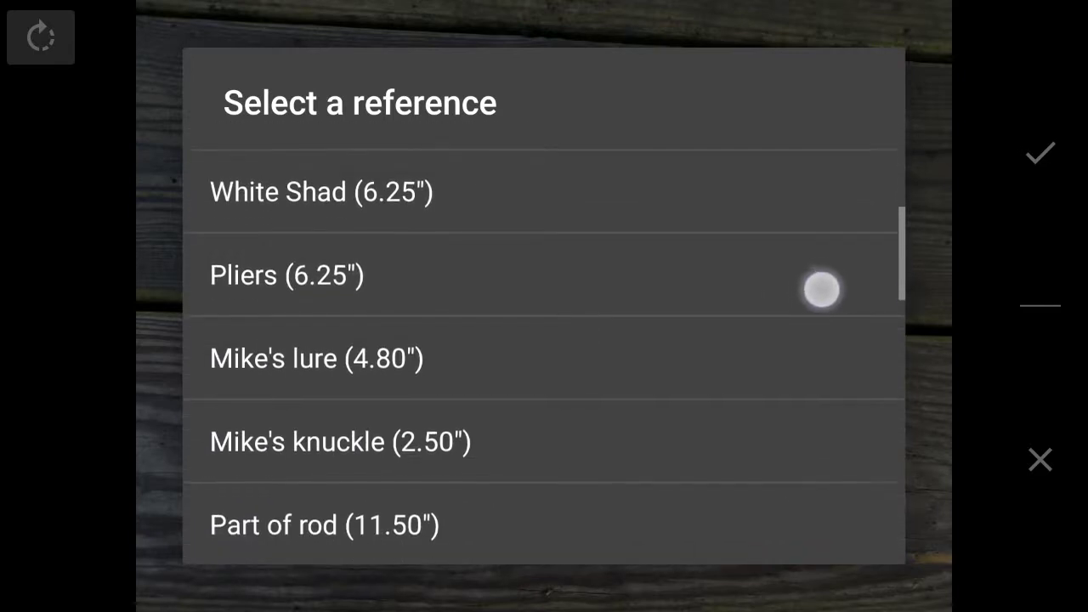
drag(749, 485, 811, 287)
drag(783, 449, 783, 325)
mouse_move(751, 486)
mouse_down()
mouse_move(751, 371)
mouse_move(789, 310)
mouse_up()
drag(783, 473, 782, 383)
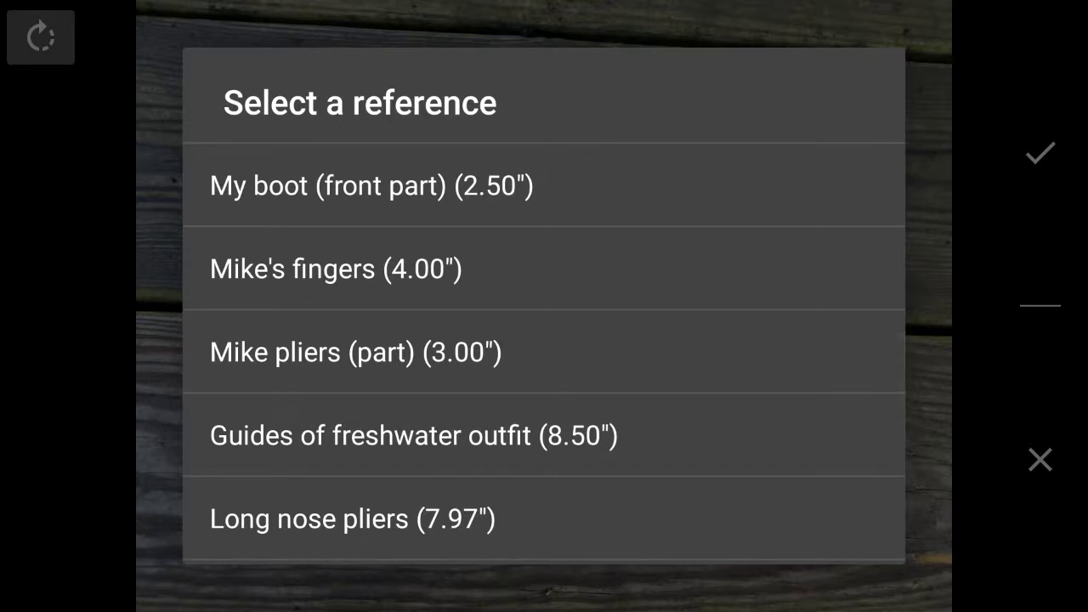
mouse_move(756, 488)
mouse_down()
mouse_move(819, 230)
mouse_move(791, 303)
mouse_move(836, 229)
mouse_up()
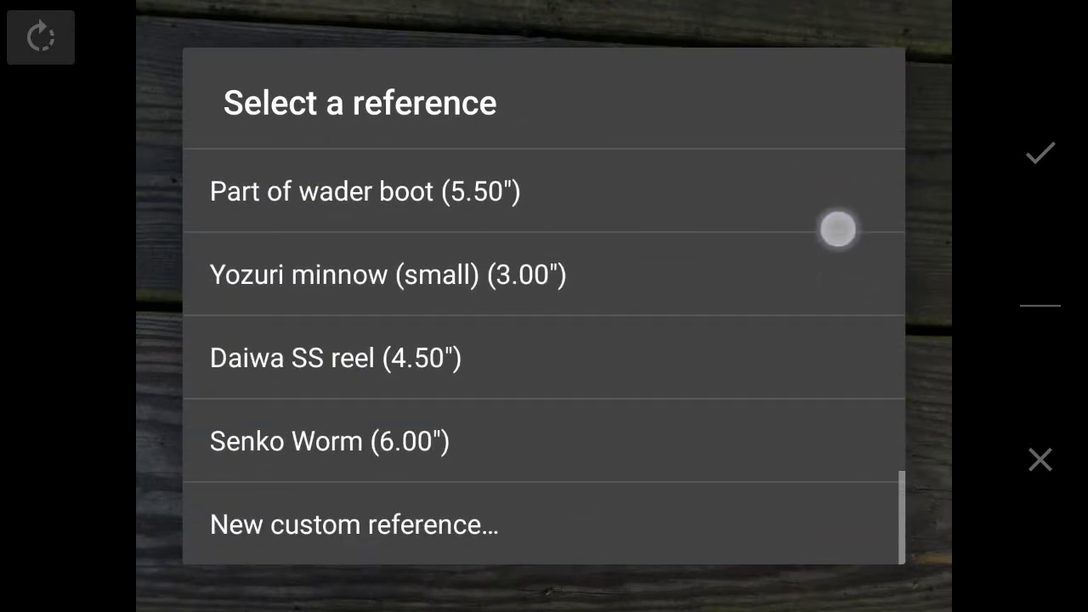
drag(748, 418, 804, 263)
click(657, 530)
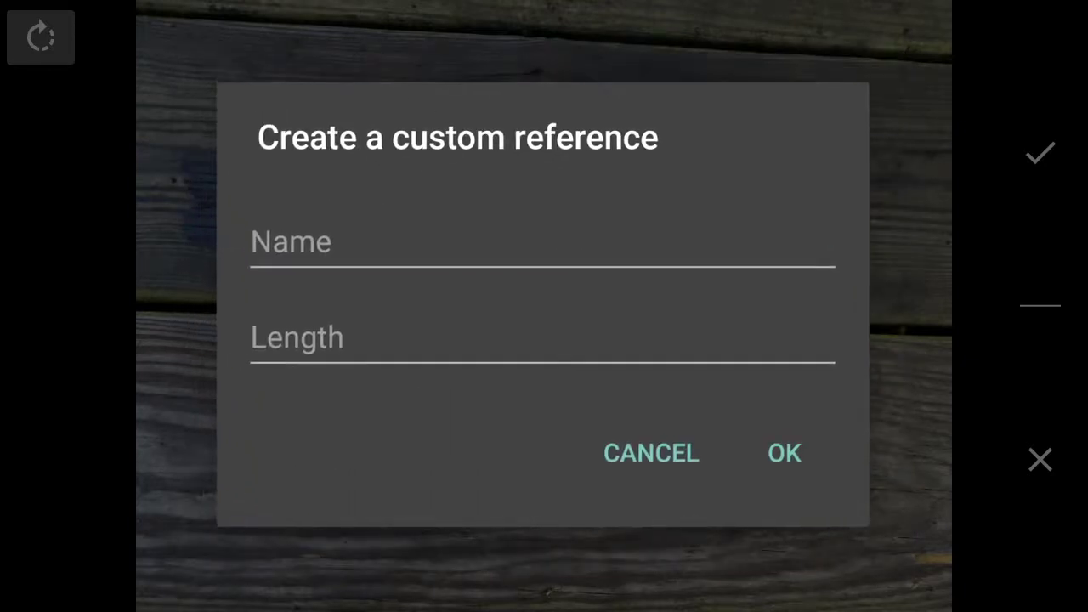
- Create the custom reference 'Open knife' with length 7.25 and confirm it
click(664, 239)
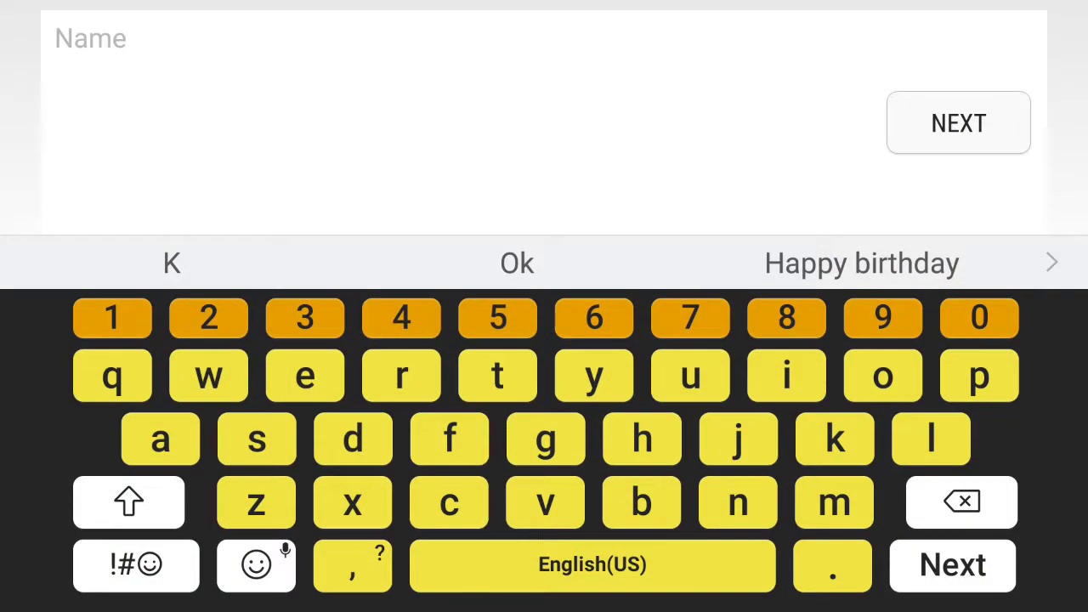
click(129, 500)
text(Op)
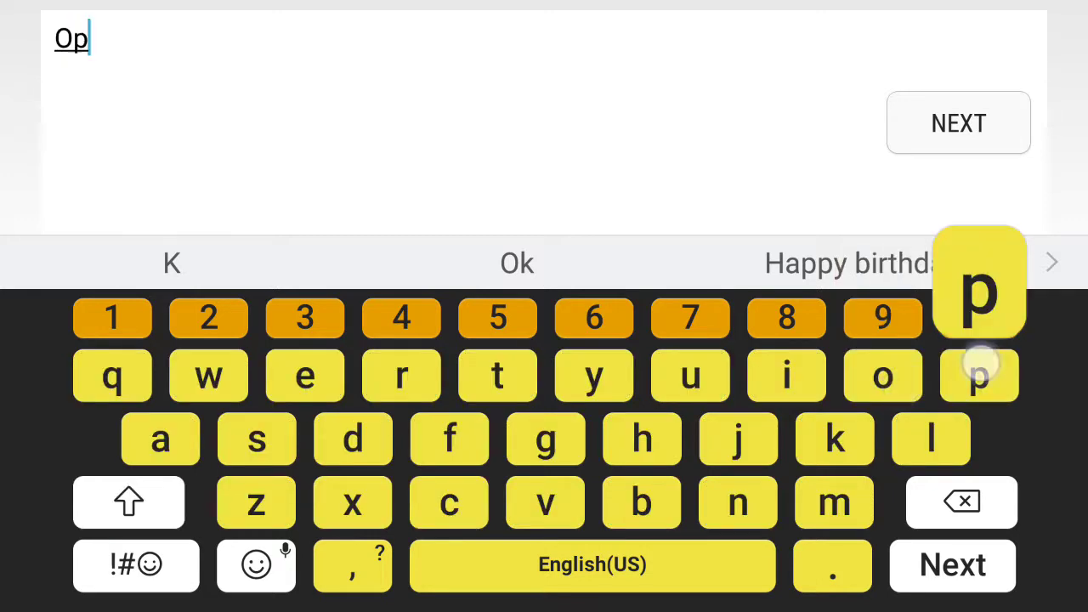
text(en )
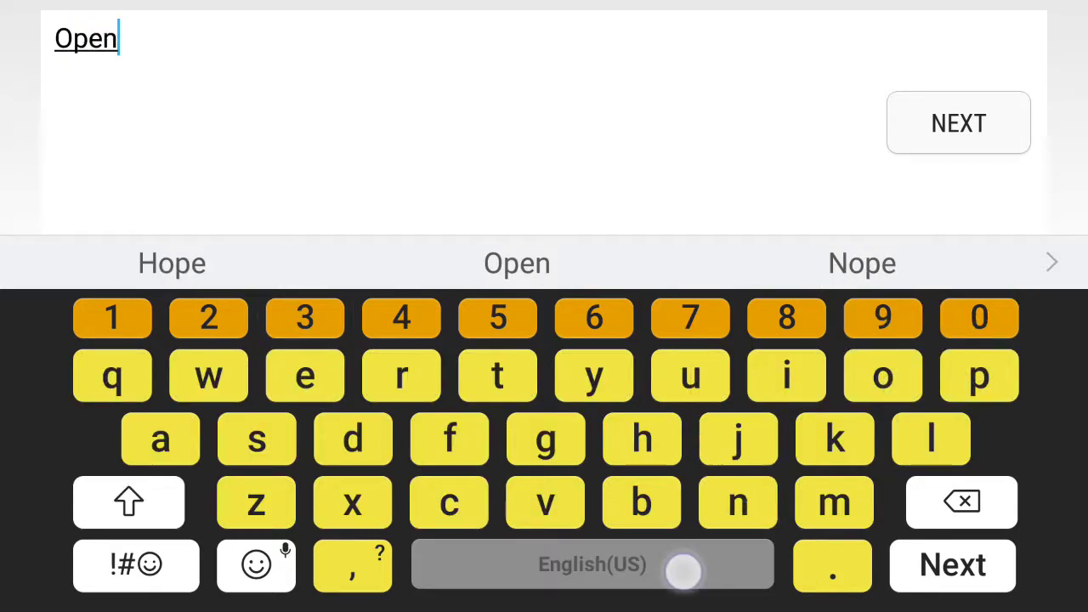
text(knifr)
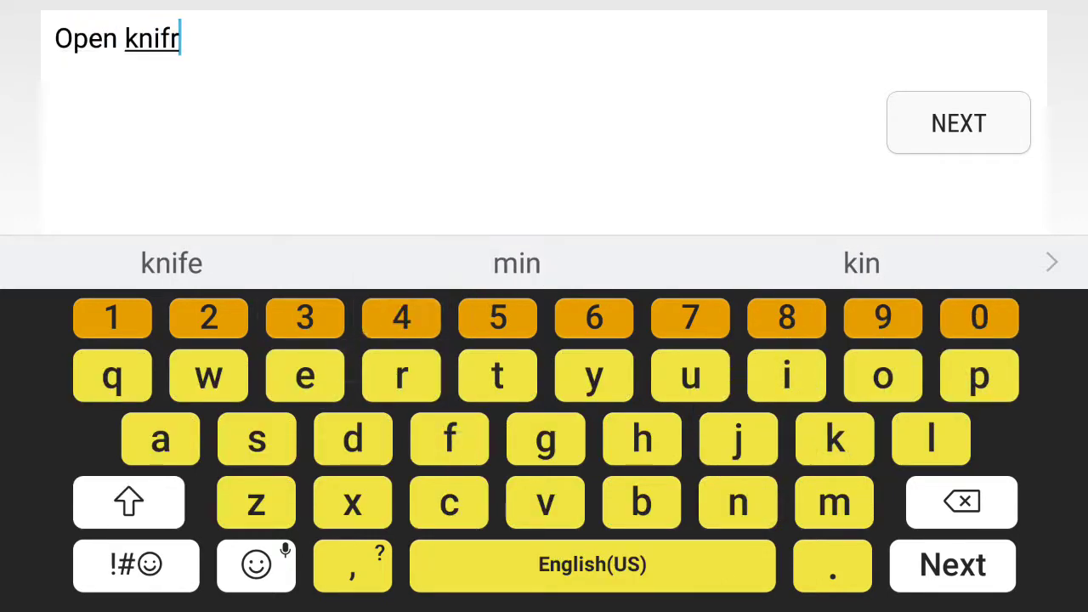
key(BackSpace)
text(e)
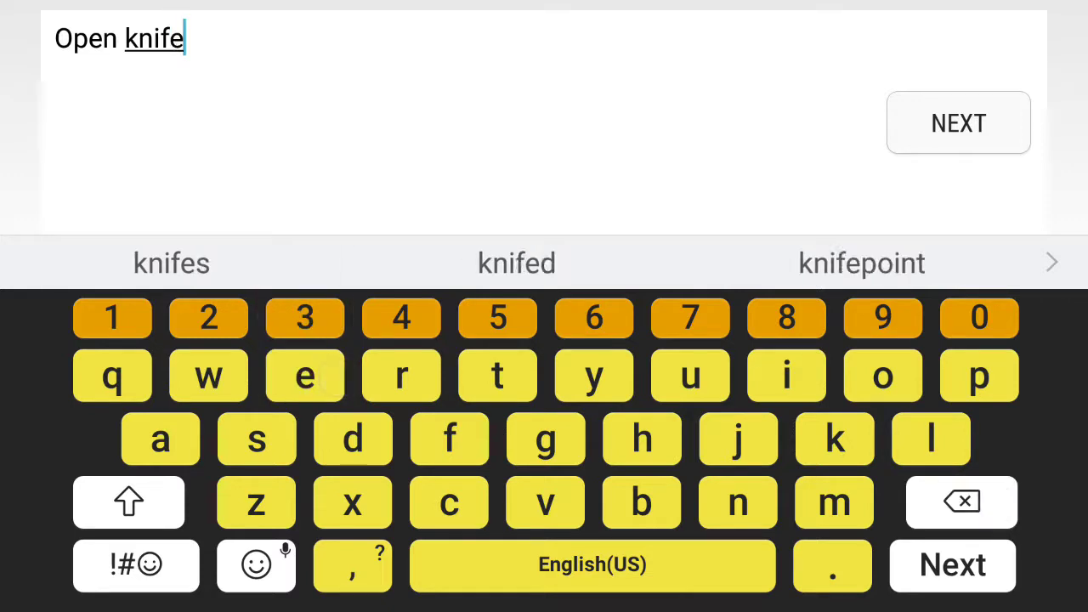
click(958, 122)
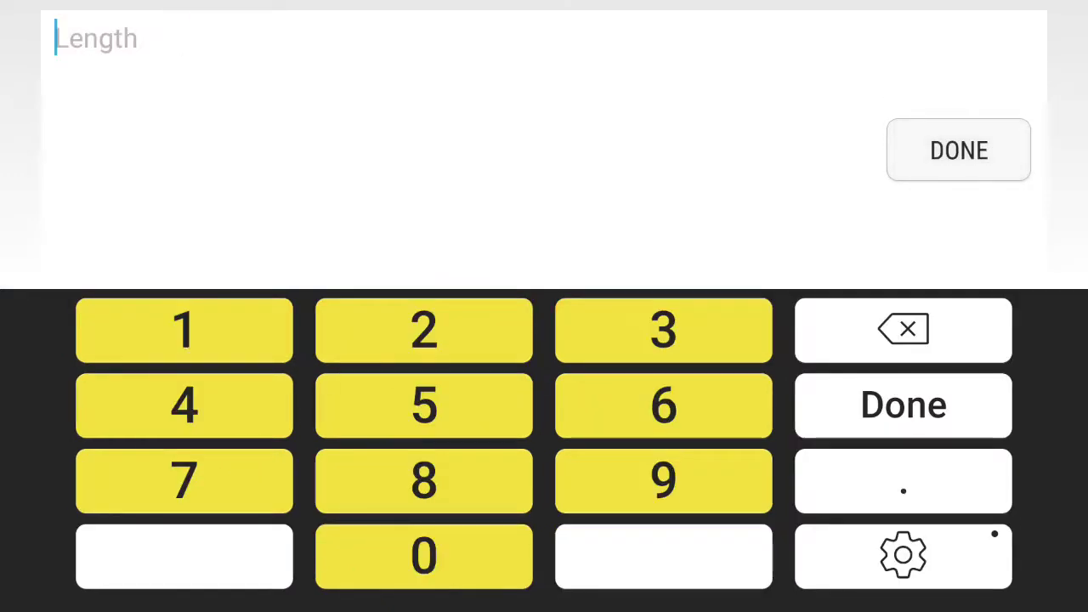
text(7.)
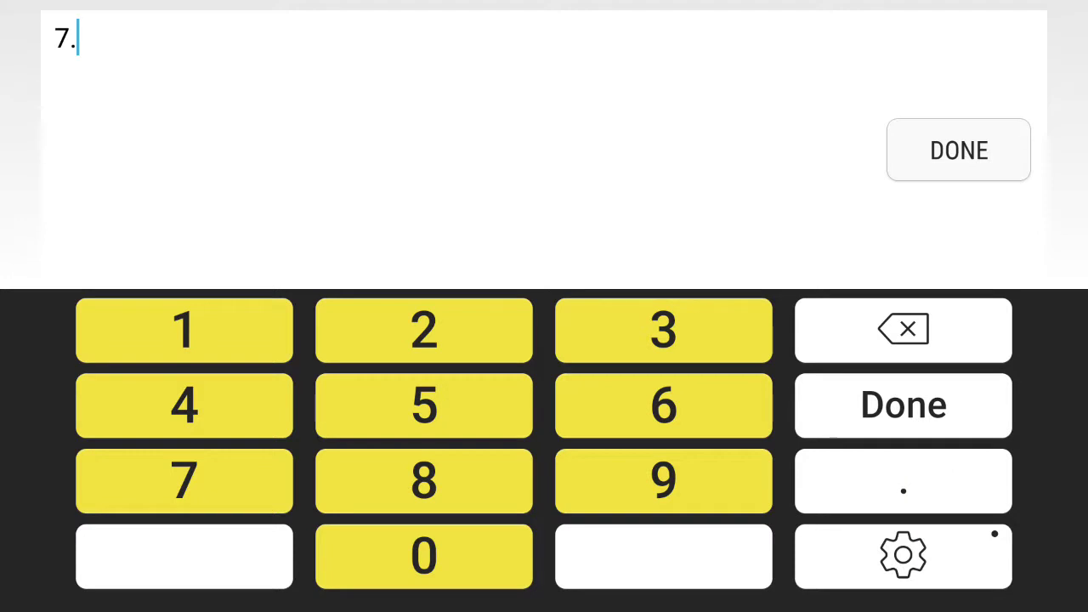
text(25)
click(1006, 166)
click(816, 444)
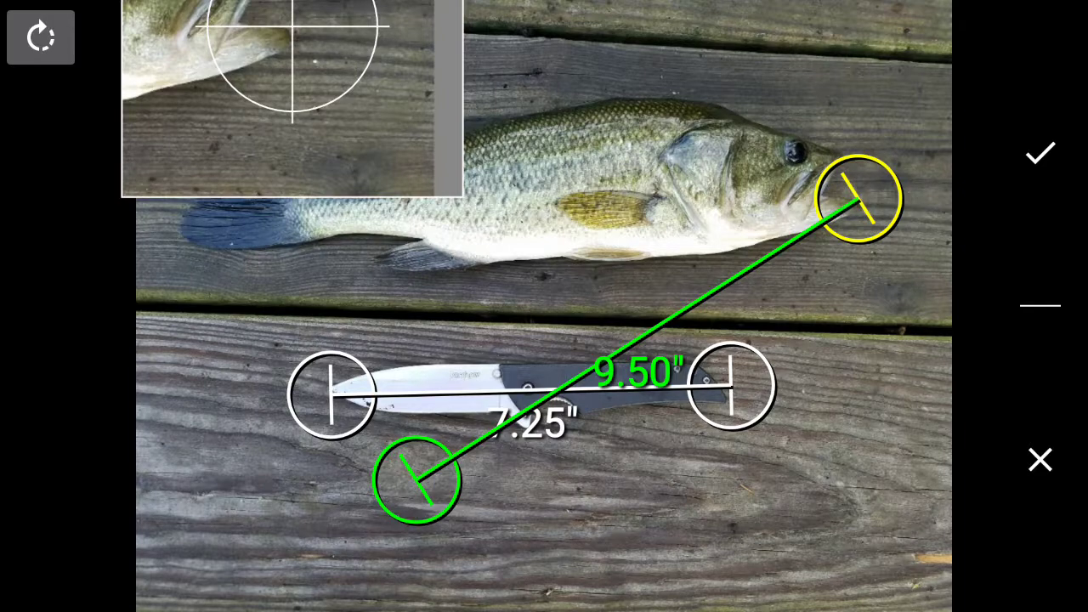
- Stretch the measurement line from snout to tail to read 12.32 inches and accept it
mouse_move(415, 480)
mouse_down()
mouse_move(340, 443)
mouse_move(207, 281)
mouse_move(187, 178)
mouse_move(177, 179)
mouse_up()
drag(174, 176, 182, 193)
drag(436, 147, 404, 147)
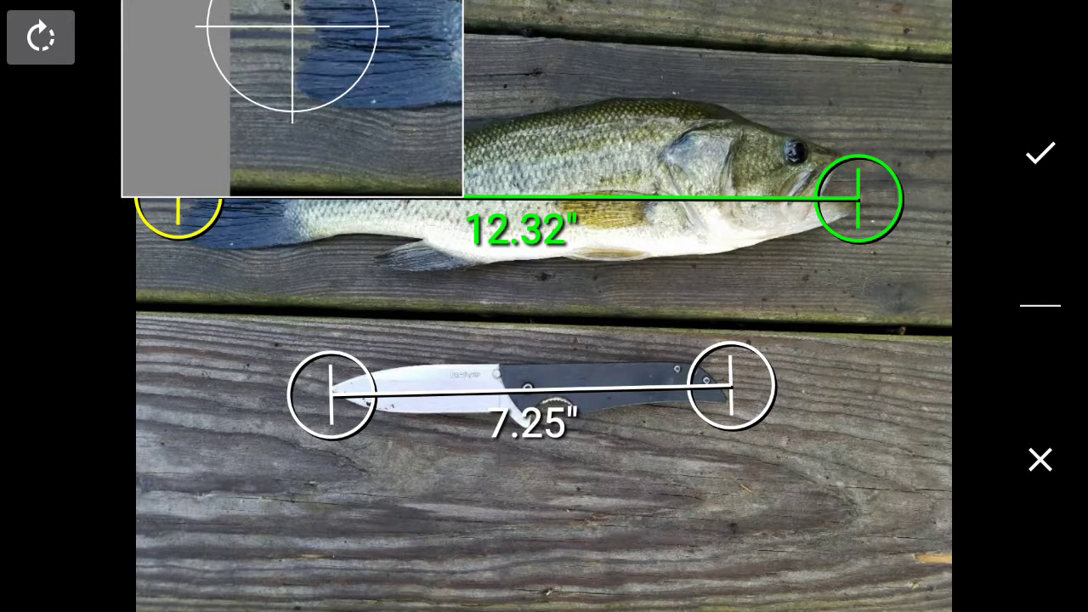
click(1041, 153)
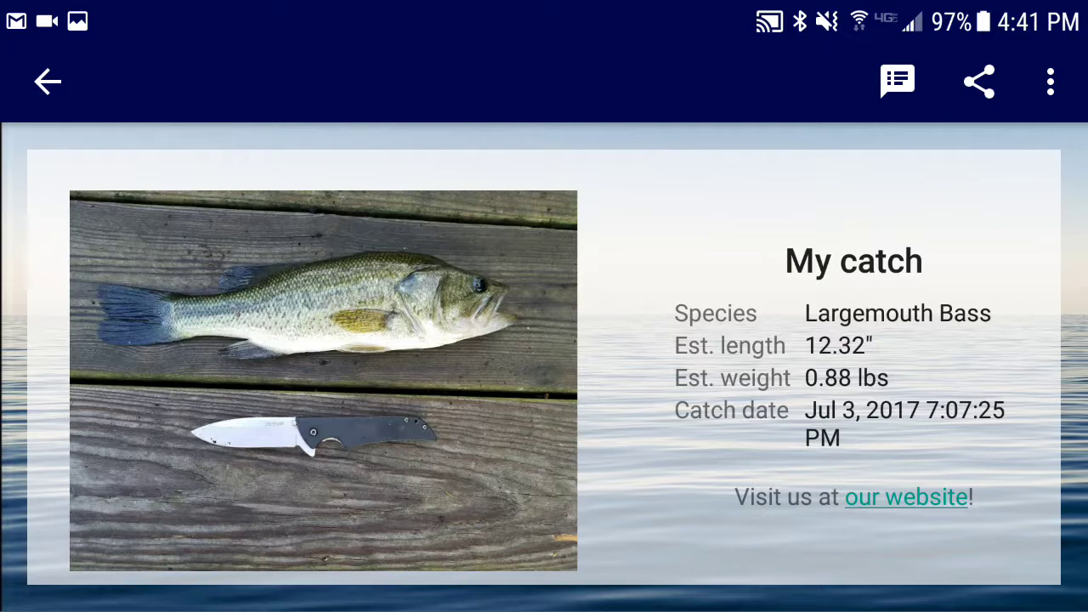
- Visit the catch comments without adding one, then bring up the sharing options
click(897, 81)
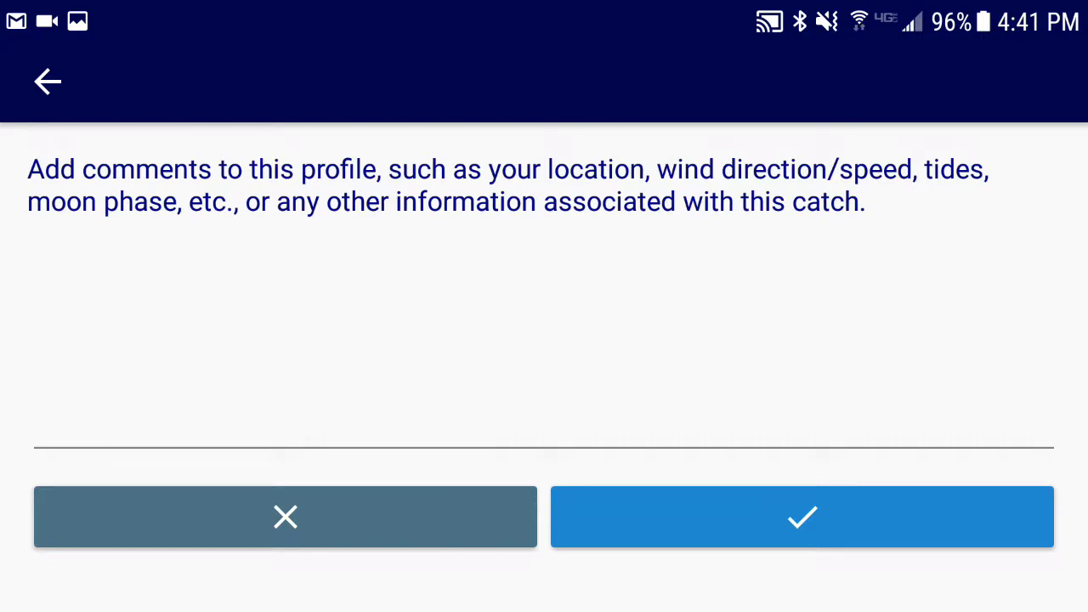
key(Escape)
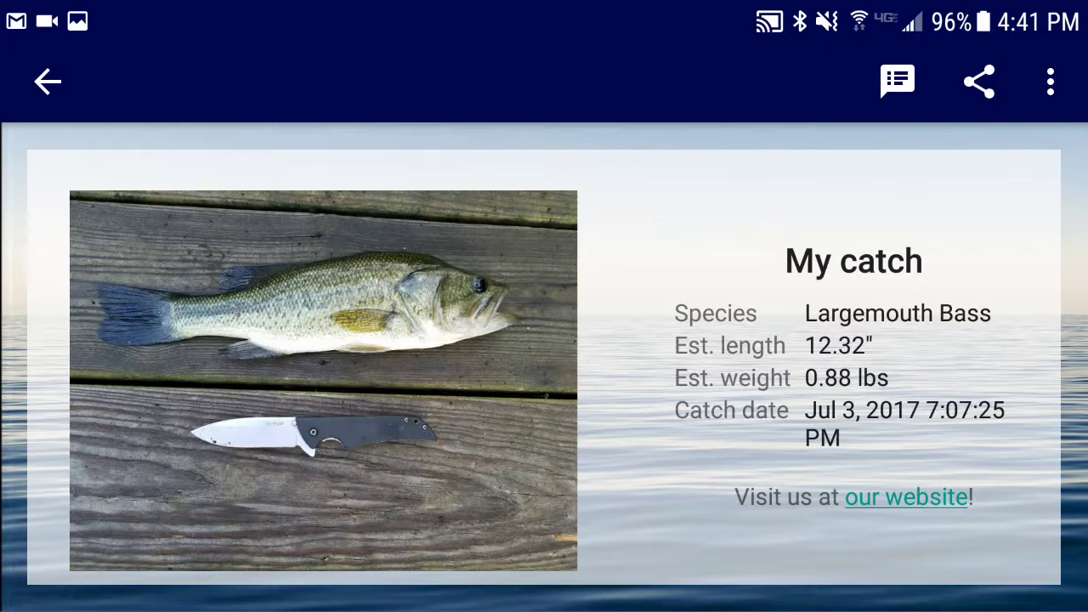
click(980, 82)
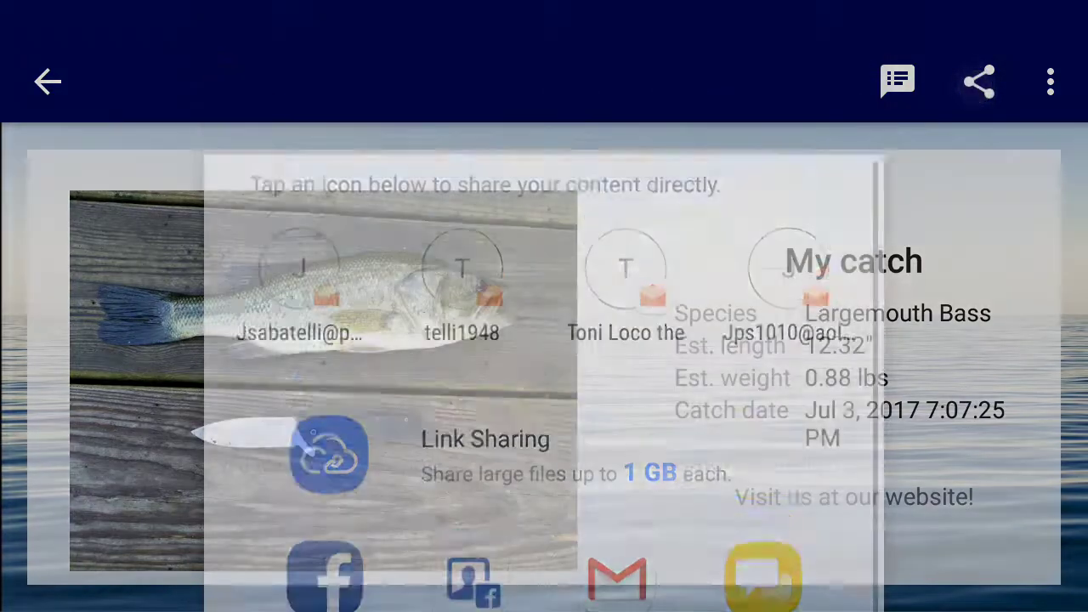
click(979, 82)
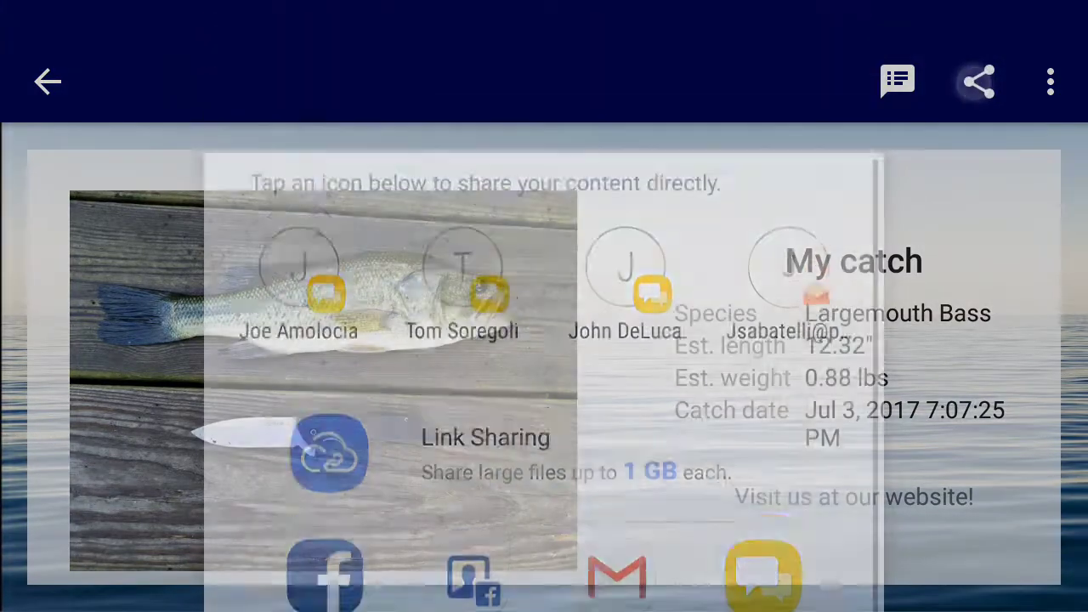
click(980, 81)
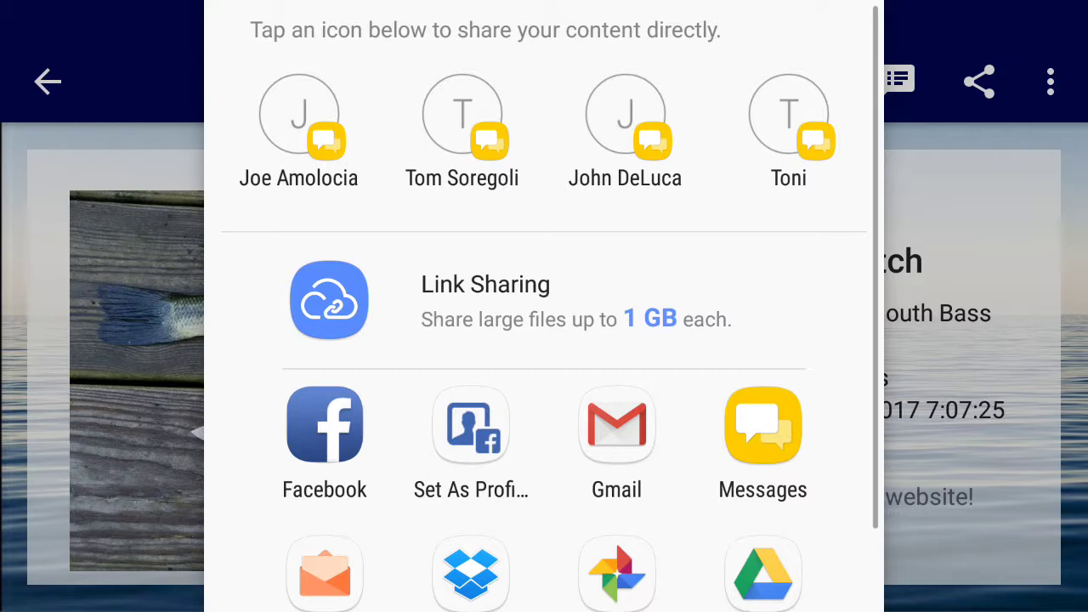
drag(700, 258, 699, 167)
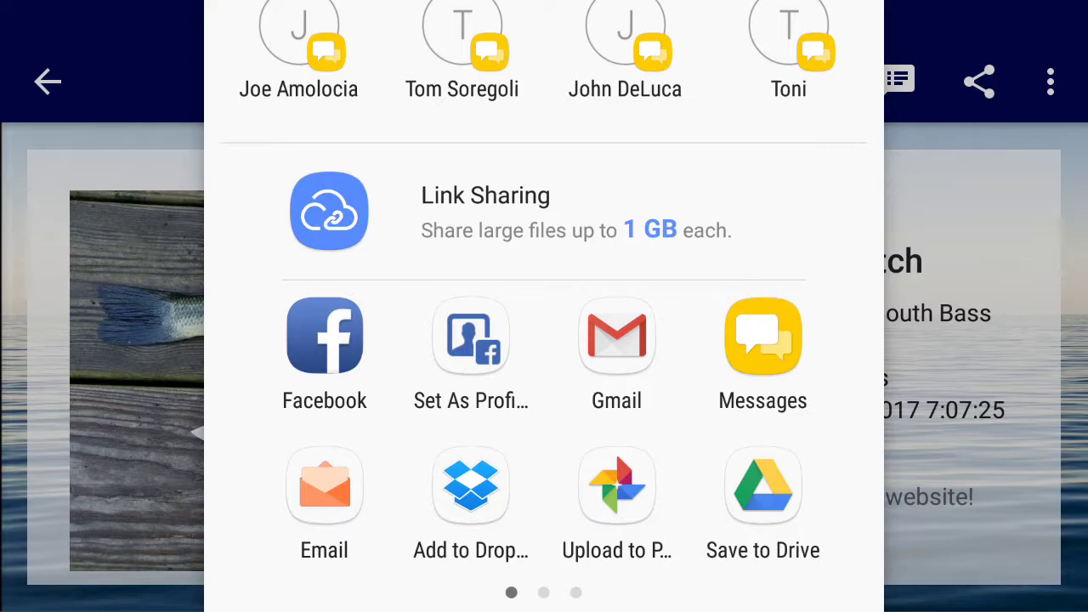
click(1023, 256)
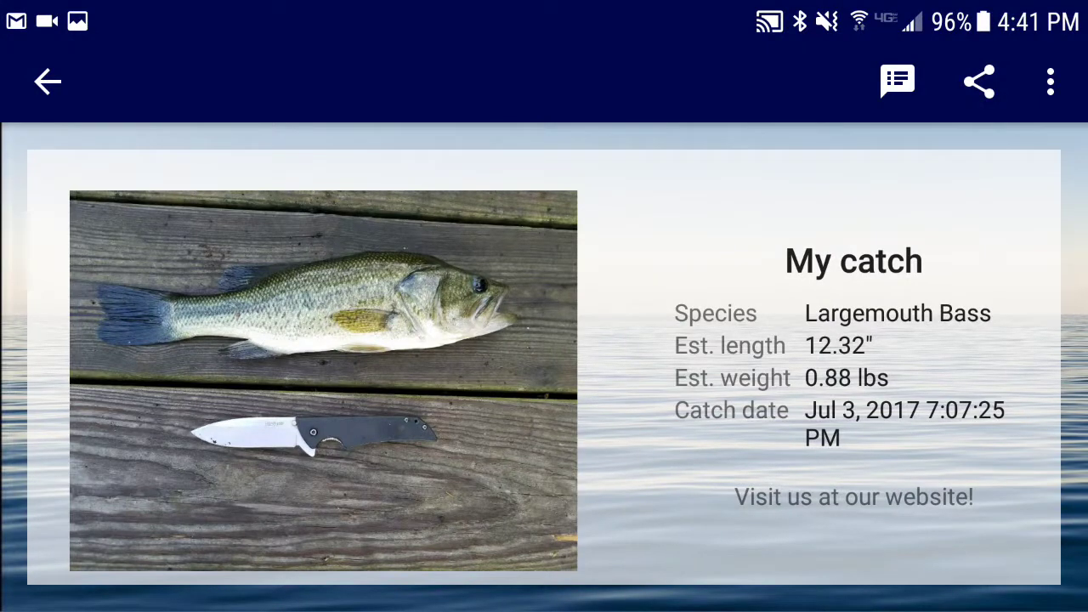
click(433, 370)
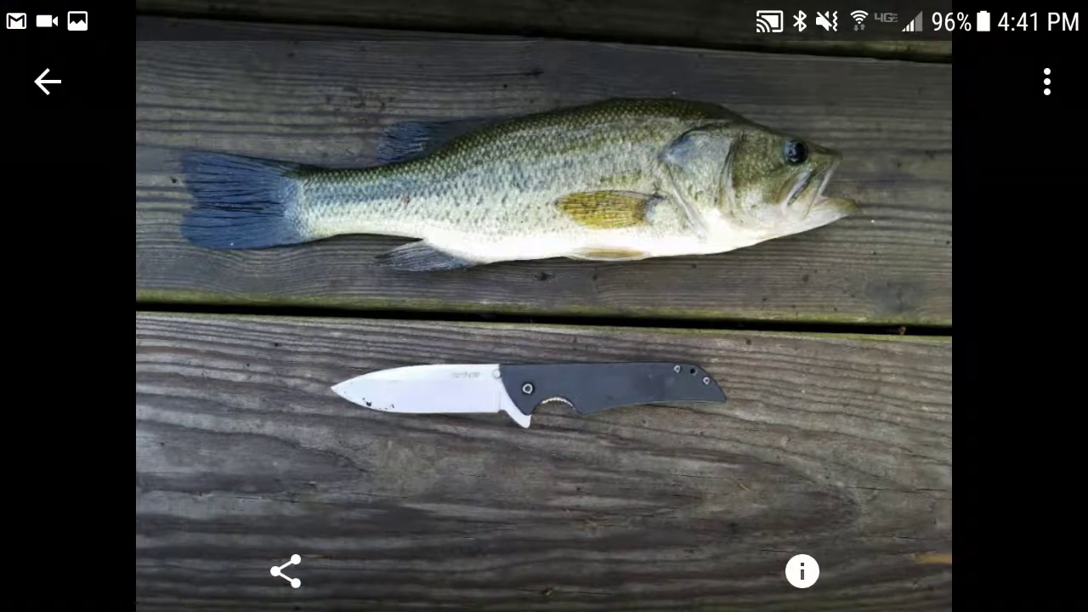
click(286, 571)
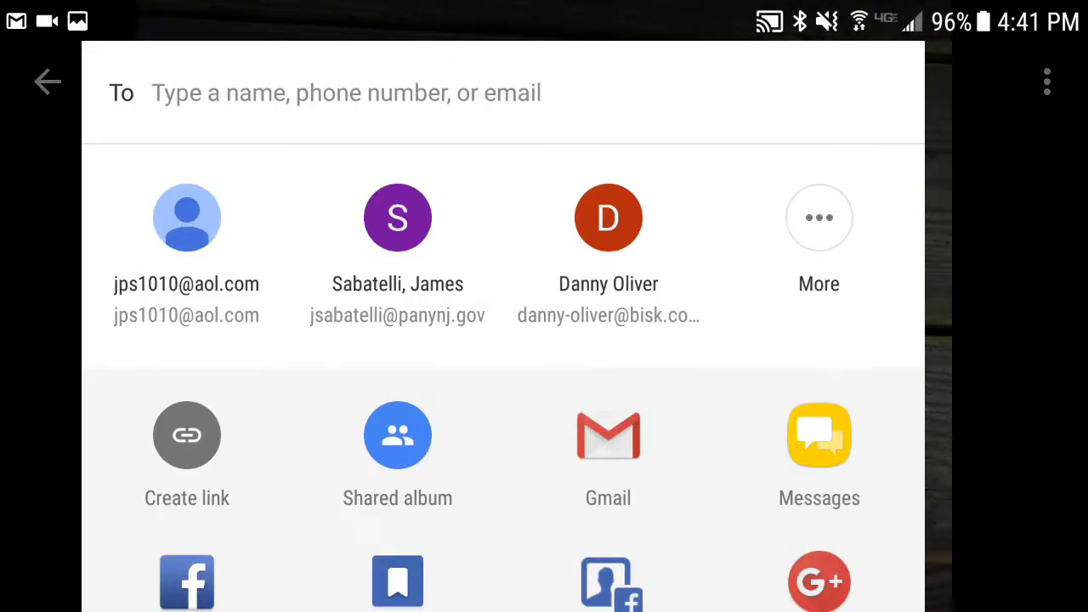
drag(726, 452, 748, 157)
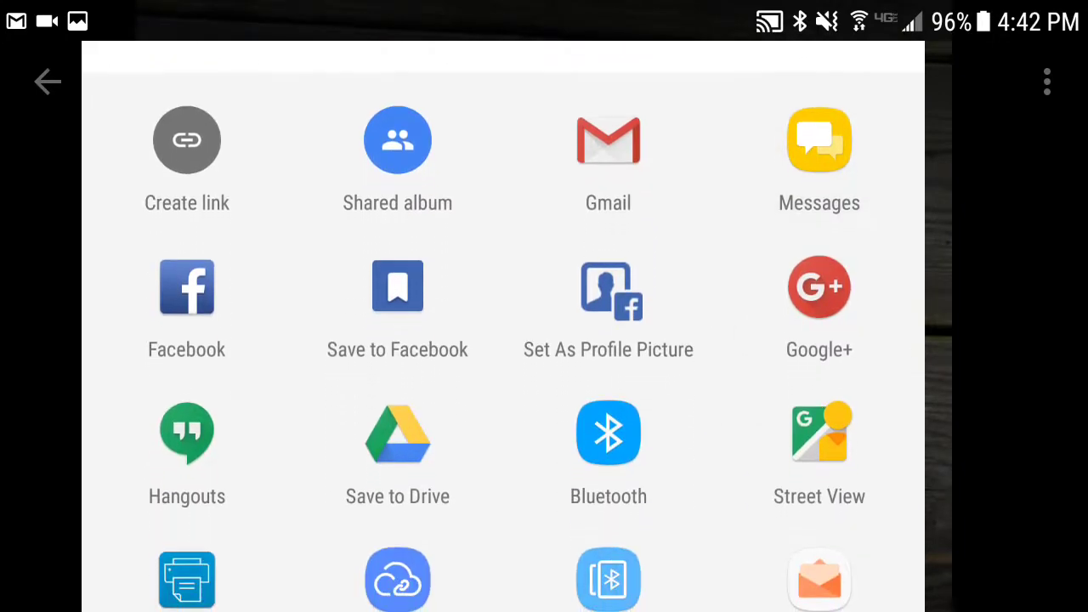
click(794, 377)
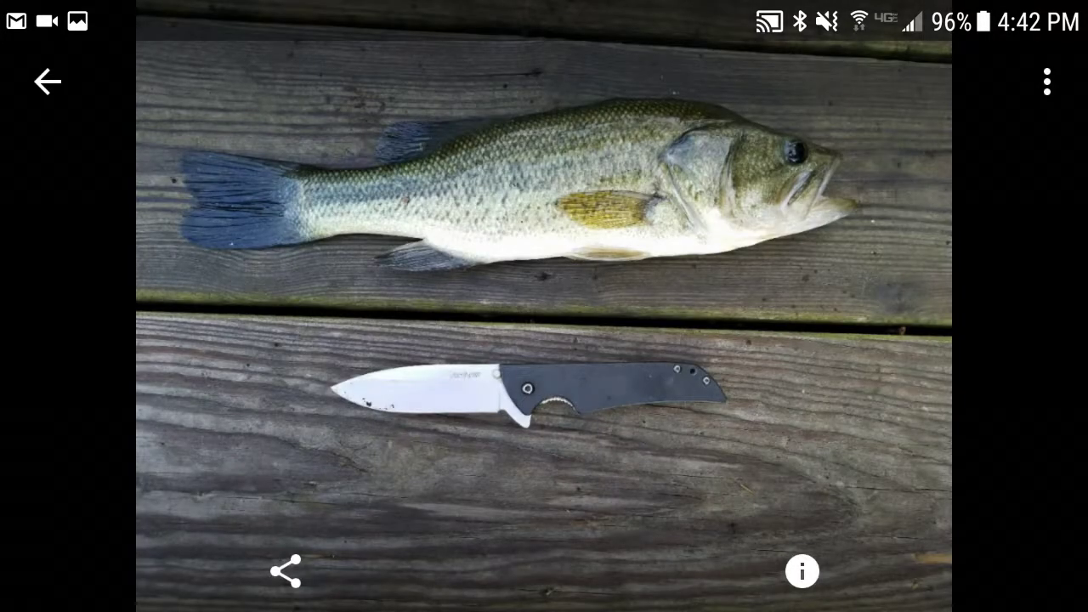